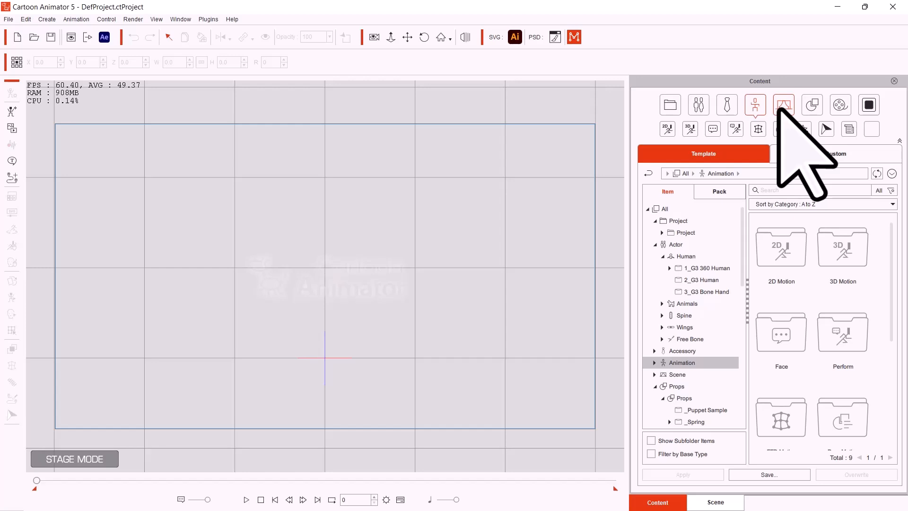
Look through the Media, Actor and Project template categories and the Scene manager's object list.
click(808, 111)
click(846, 107)
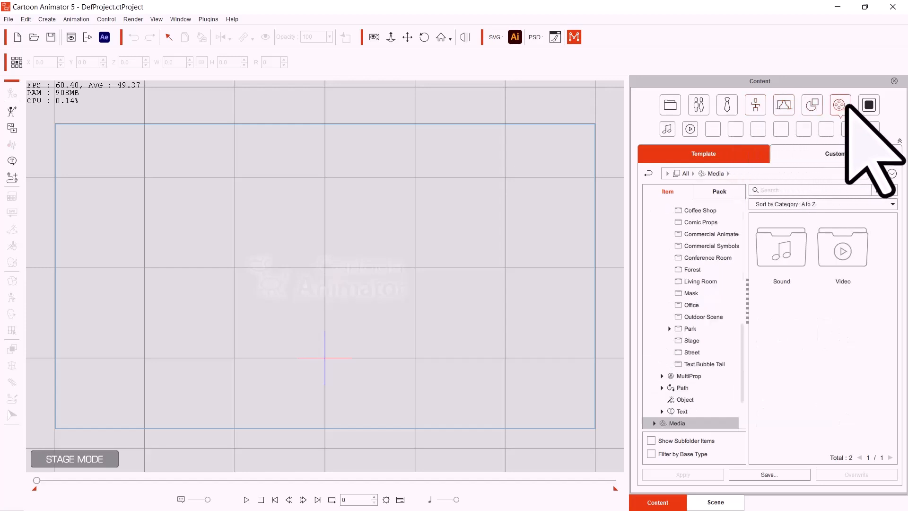
click(698, 108)
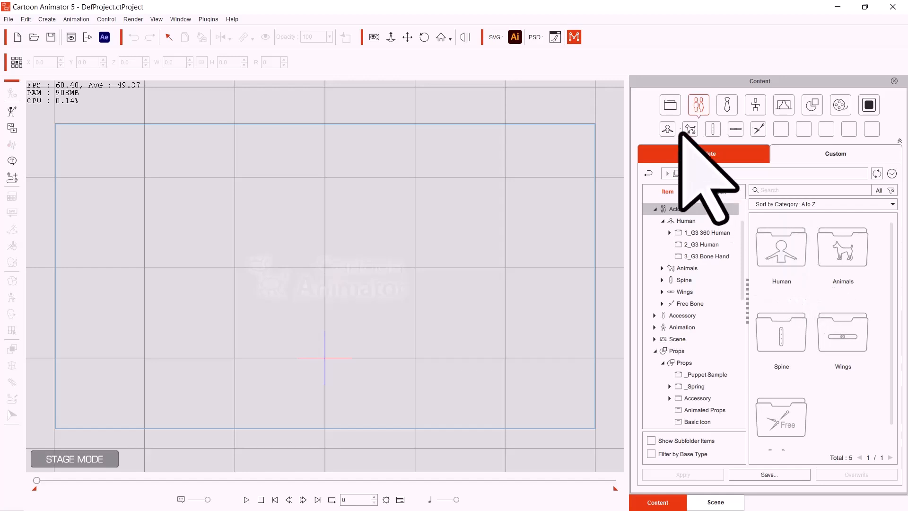
click(670, 111)
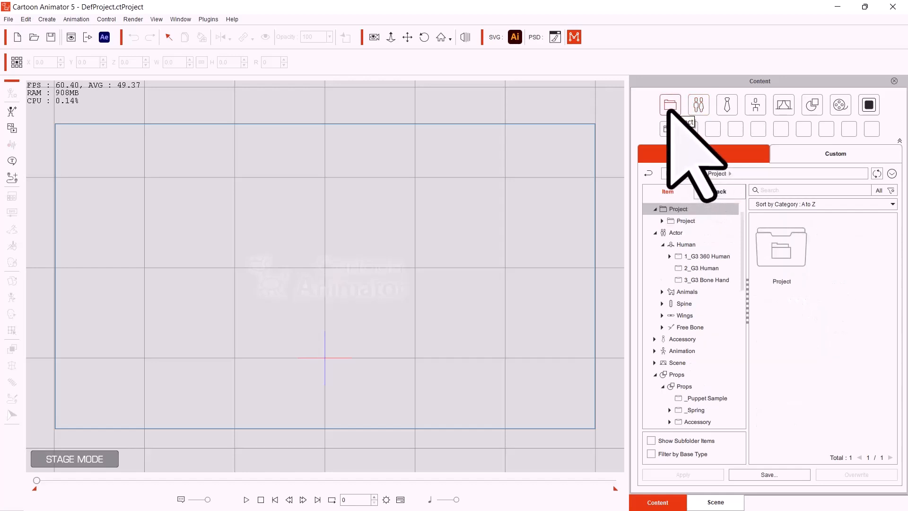
click(698, 105)
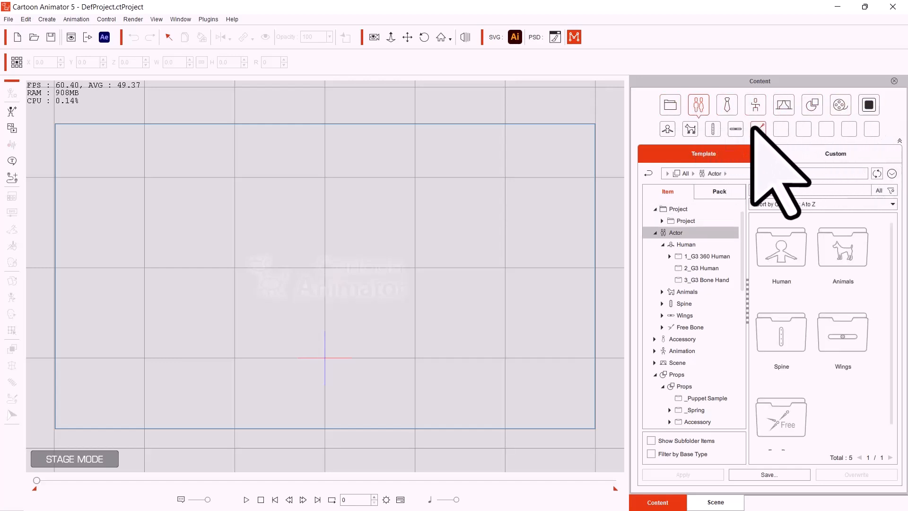
click(670, 104)
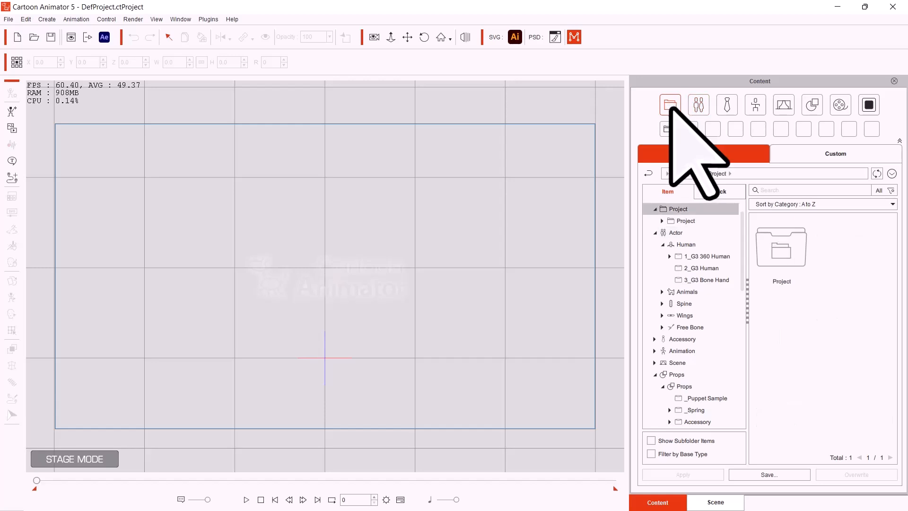
click(698, 105)
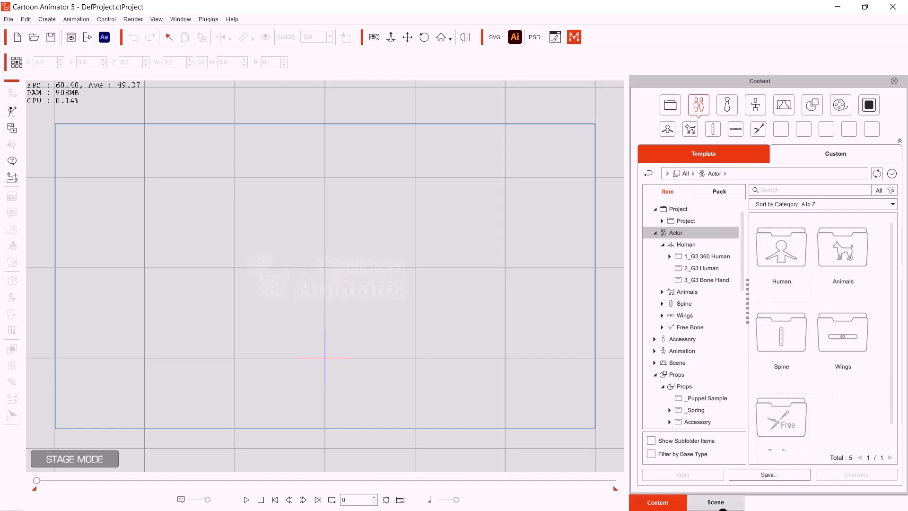
click(722, 508)
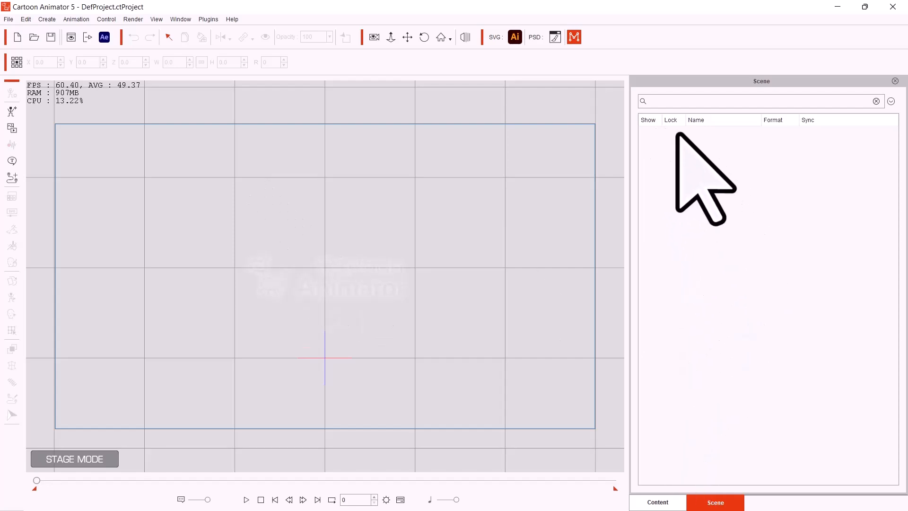
click(663, 505)
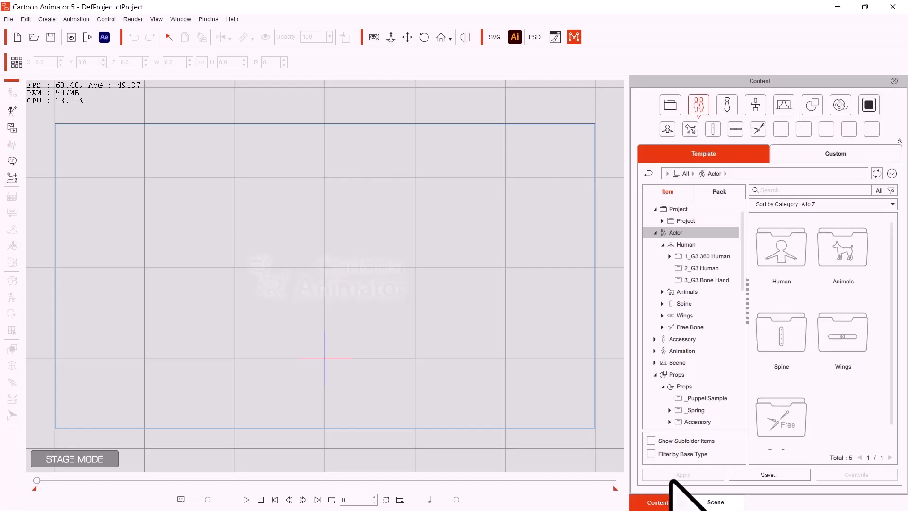
Collapse the main categories of the template library tree and show the top-level All folder.
click(654, 221)
click(655, 267)
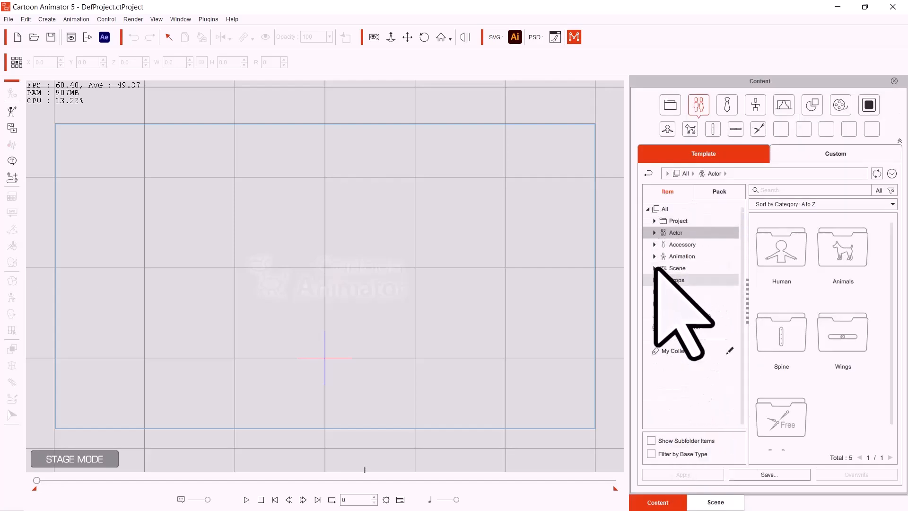
click(663, 211)
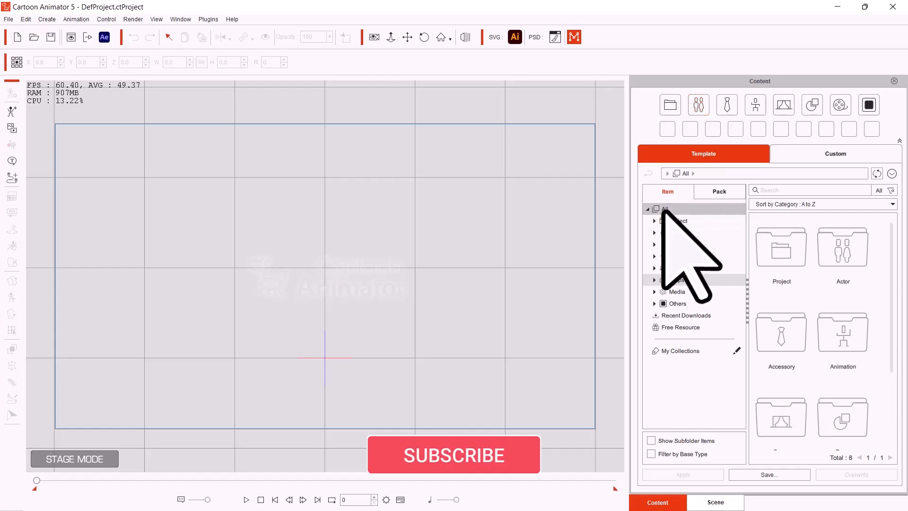
Expand the Project category and examine the templates in its DEMO and Puppet & Path folders.
click(678, 223)
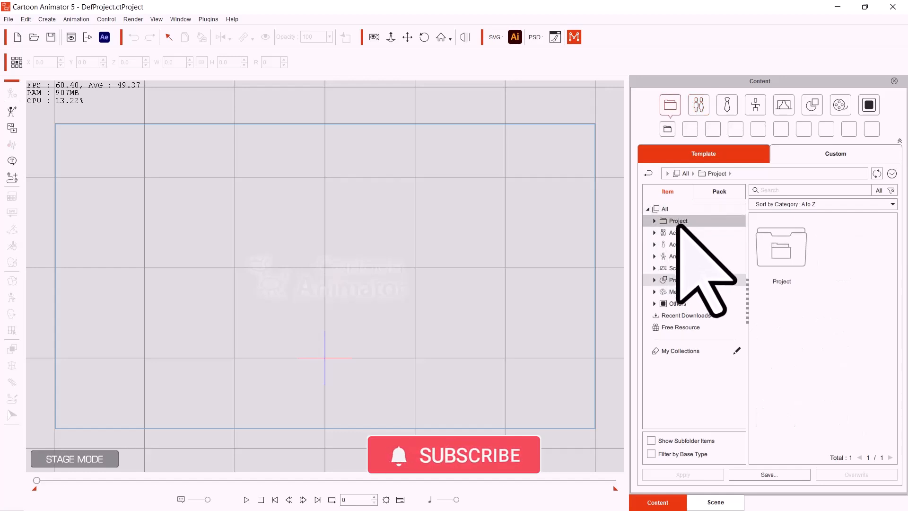
click(655, 220)
click(673, 233)
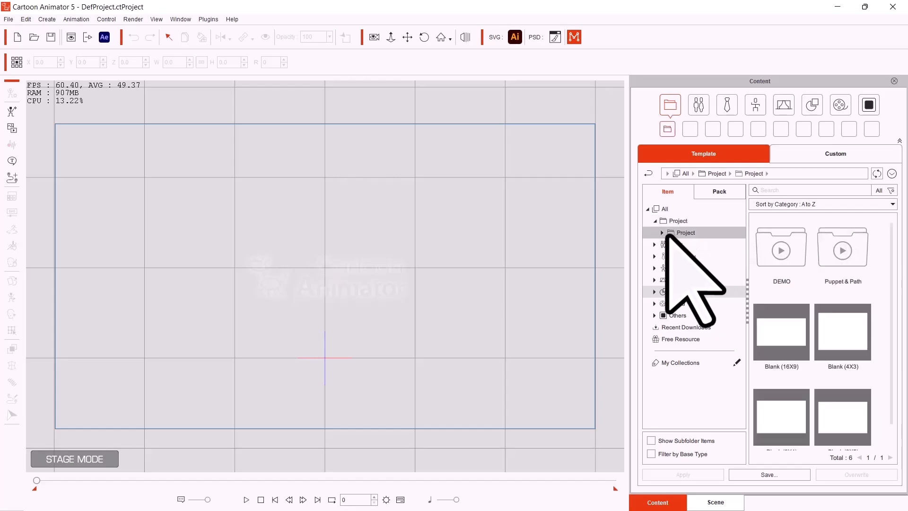
click(661, 233)
click(688, 246)
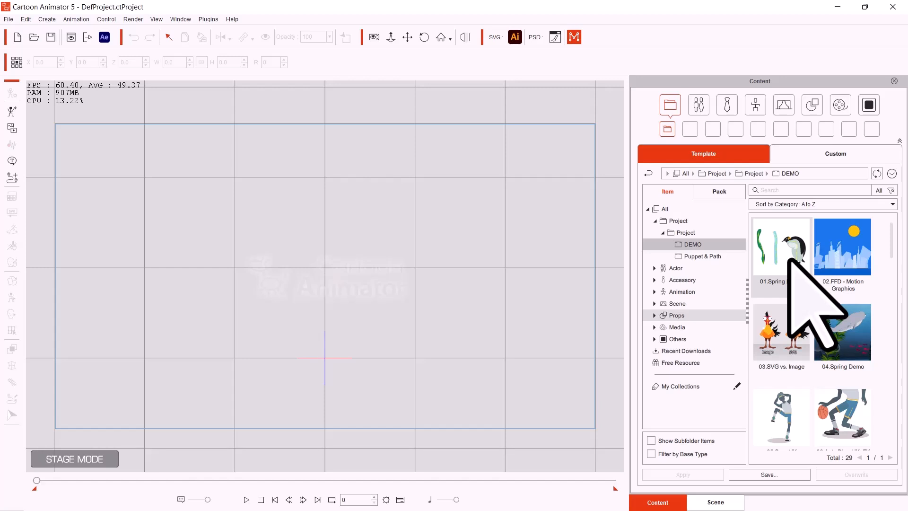
click(695, 258)
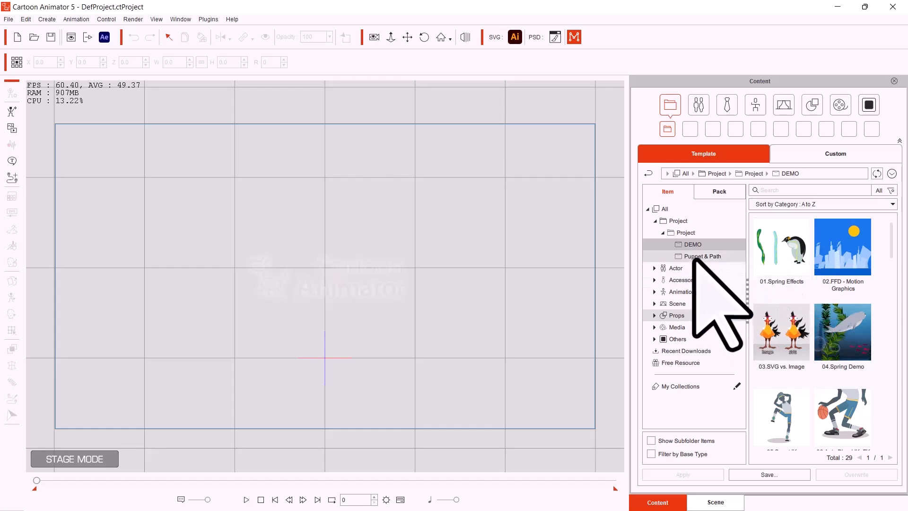
Add the Elastic Folks_Male_01_F actor from the 2_G3 Human folder to the stage and move it to about X 121, Y -16.
click(654, 268)
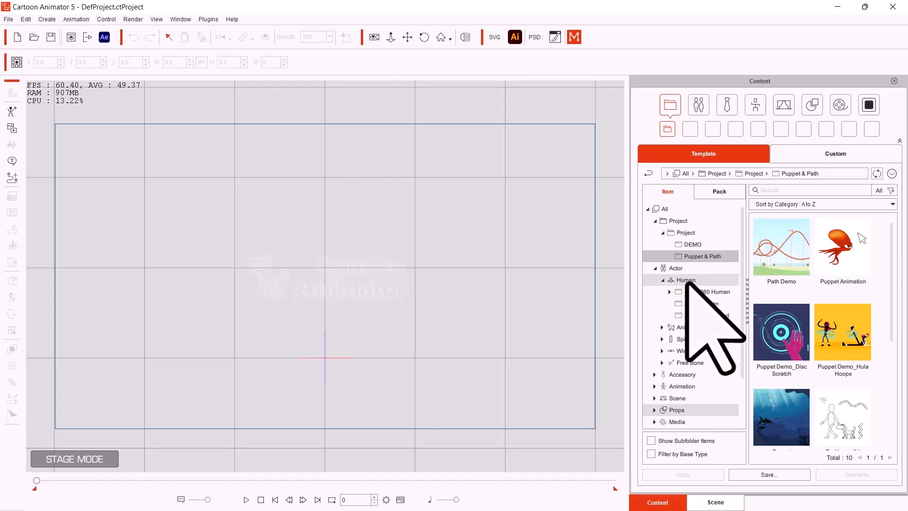
click(687, 280)
click(704, 292)
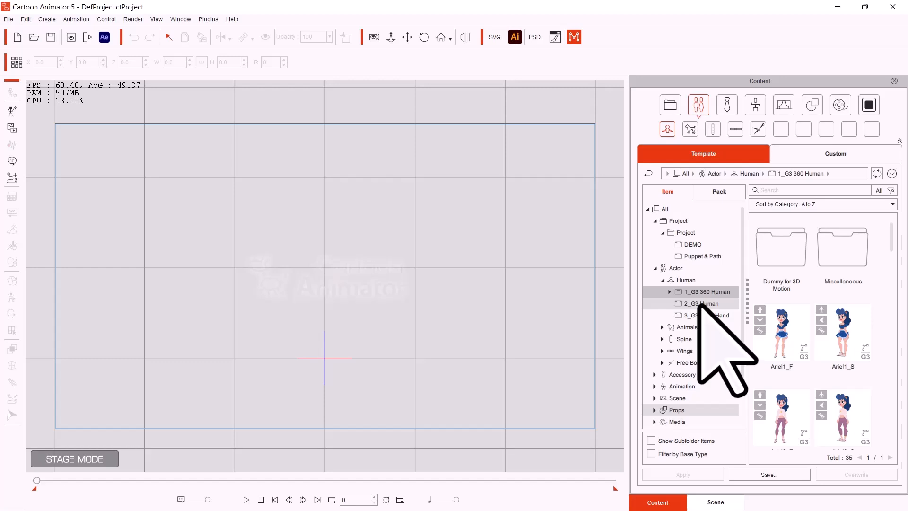
click(700, 304)
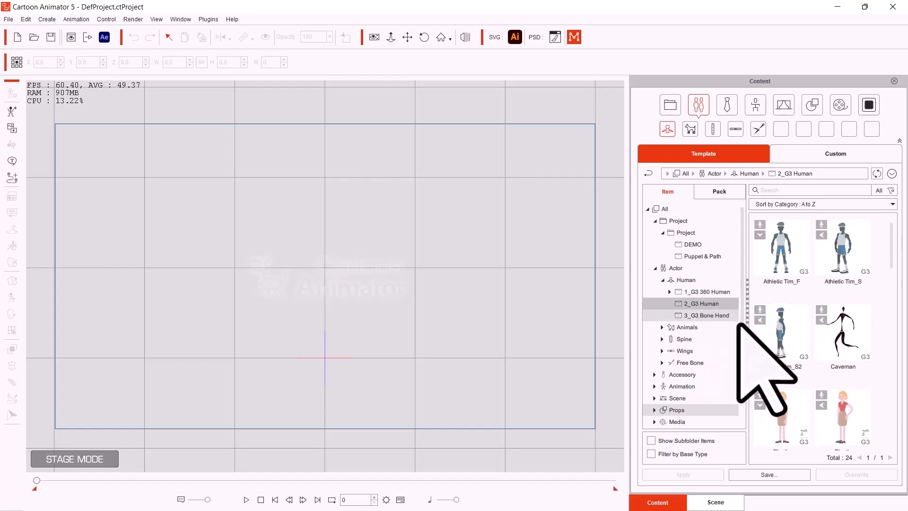
scroll(789, 381, down, 1)
scroll(790, 382, down, 5)
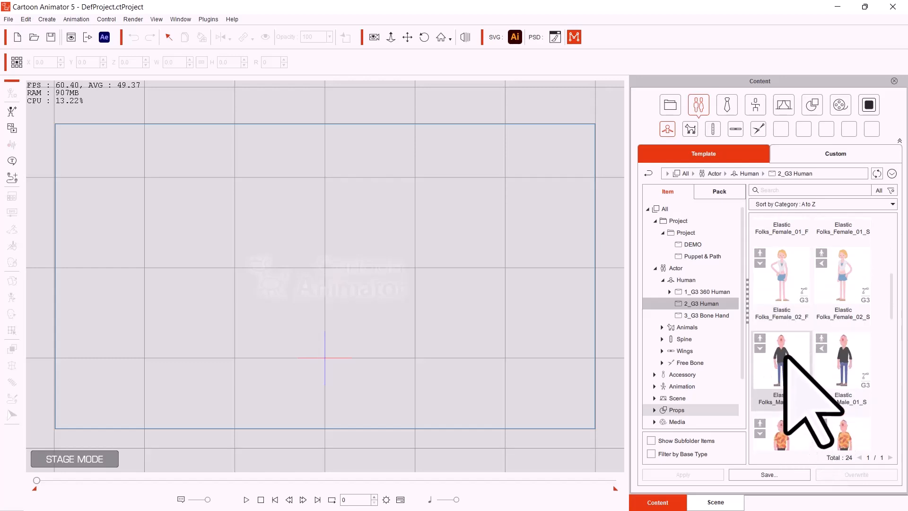
drag(786, 356, 326, 224)
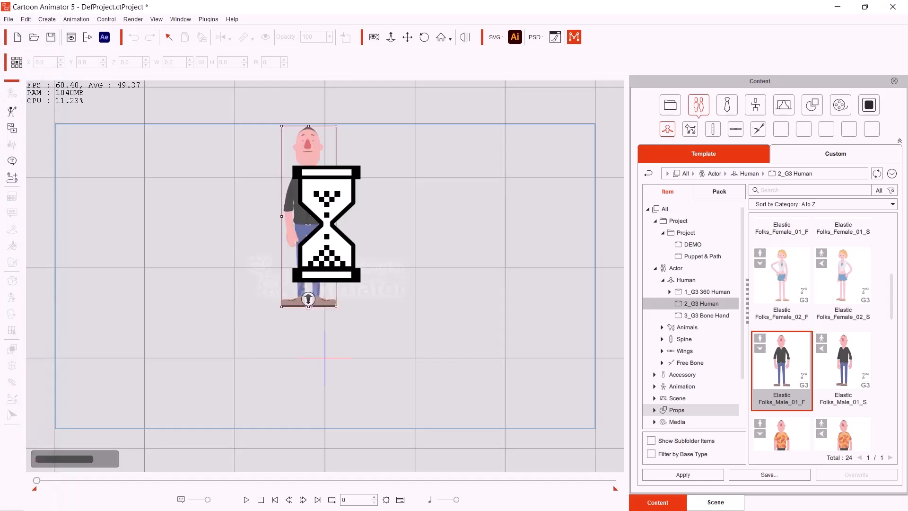
drag(340, 244, 482, 245)
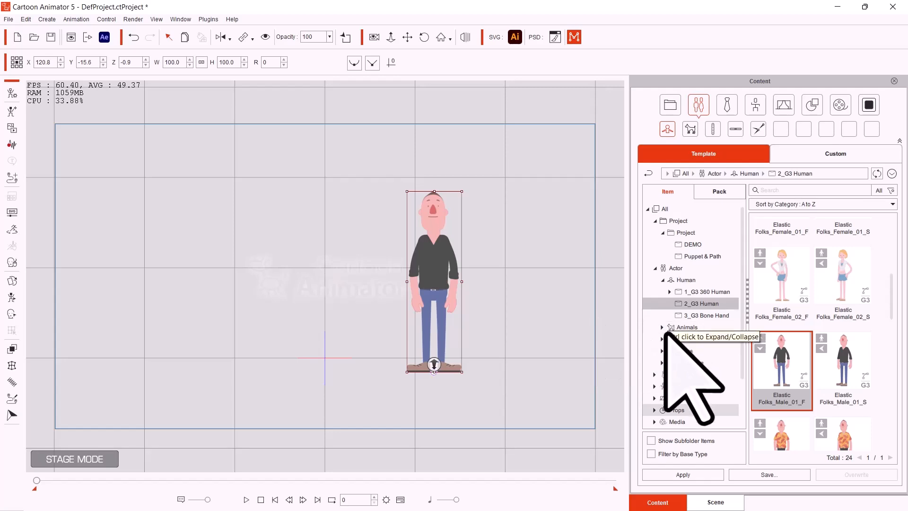
Collapse the Actor category and examine the Head templates in the Accessory category.
click(655, 269)
click(656, 280)
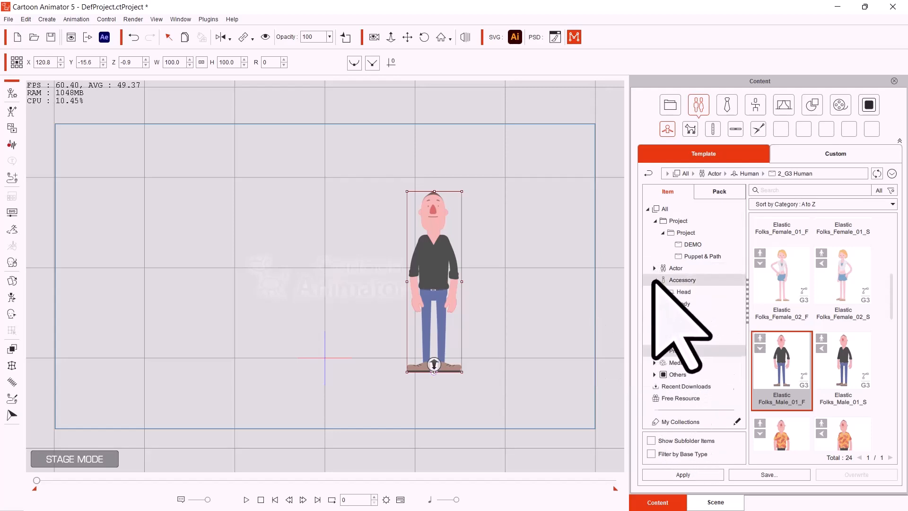
click(682, 294)
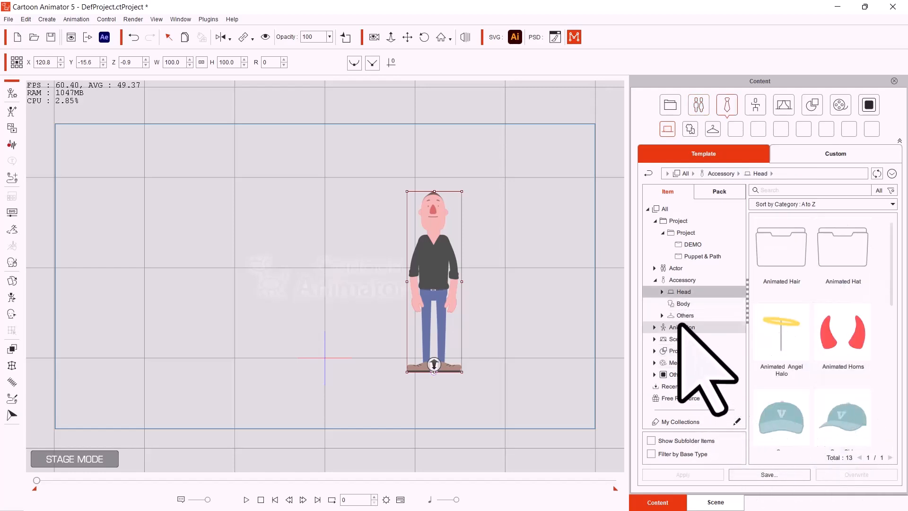
click(655, 280)
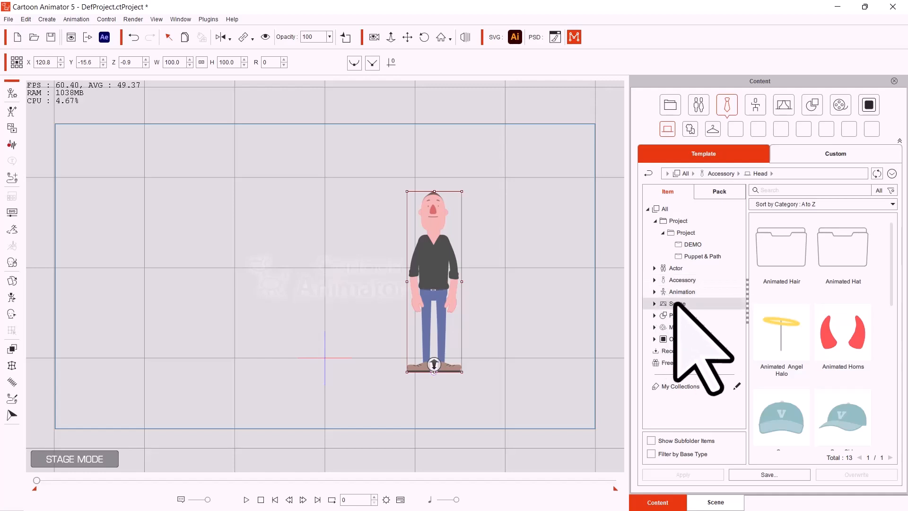
Apply the Cheer Dance 2D motion from the 1_G3 Human female Front folder to the actor.
click(655, 292)
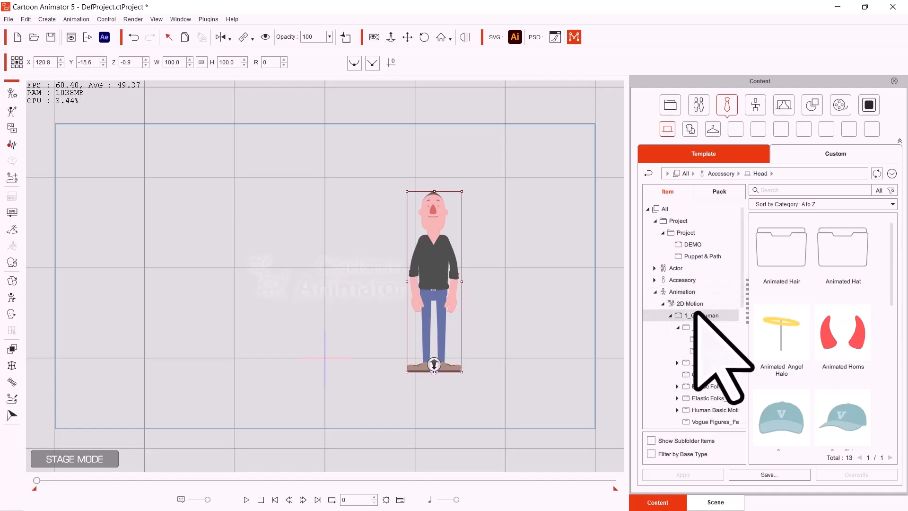
click(708, 339)
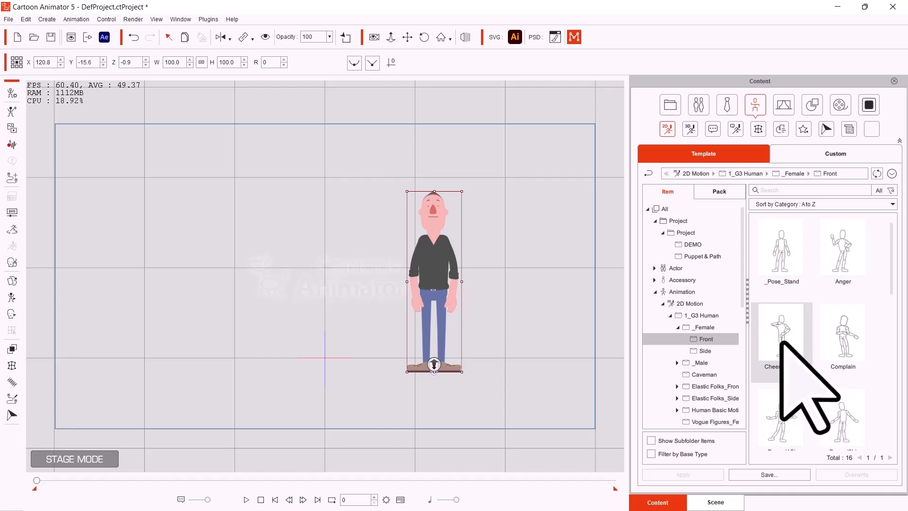
drag(784, 344, 434, 272)
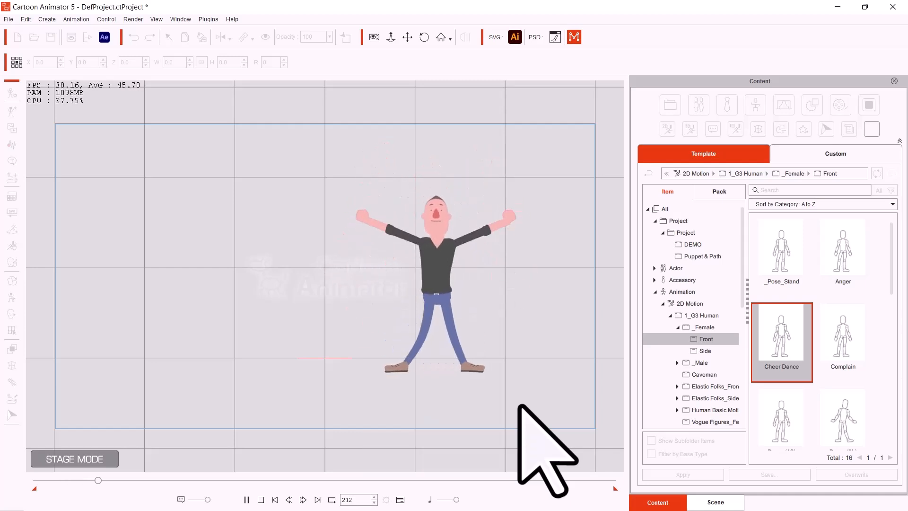
Play the actor's Cheer Dance animation from the first frame, then stop playback.
key(space)
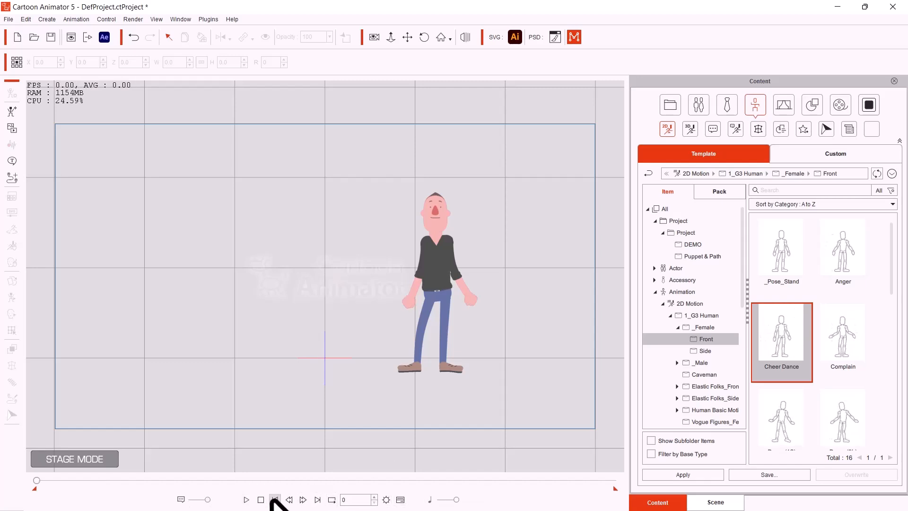
click(246, 499)
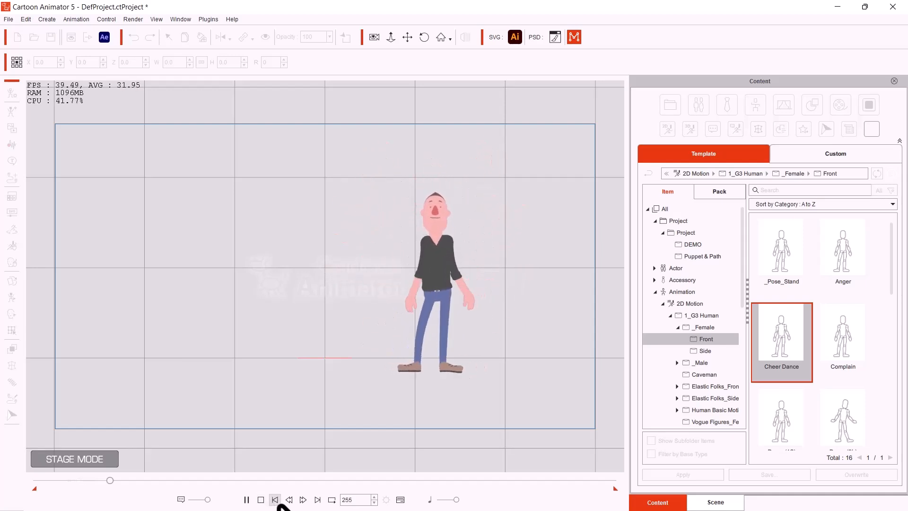
click(261, 500)
Apply the Anger motion to the actor at frame 219 and play the combined animation from the start.
mouse_move(88, 481)
mouse_down()
mouse_move(101, 481)
mouse_move(66, 481)
mouse_move(117, 481)
mouse_move(99, 480)
mouse_up()
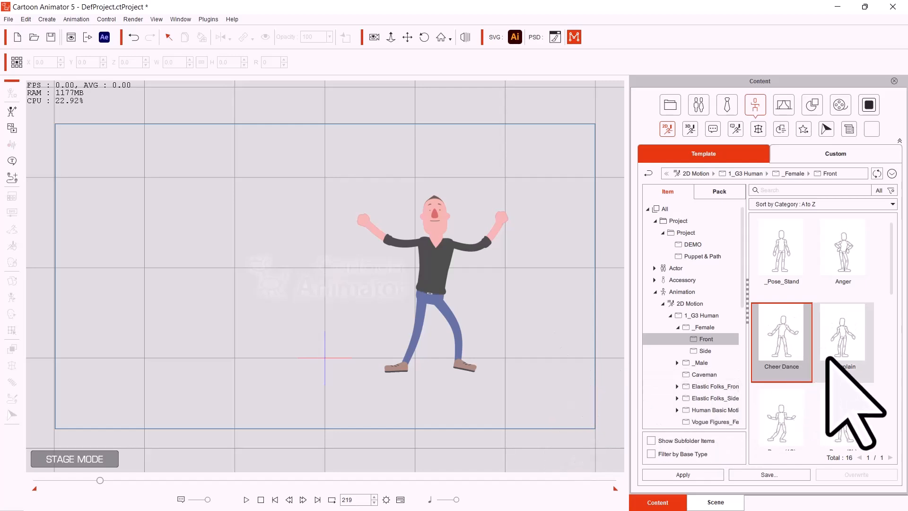
scroll(833, 370, down, 1)
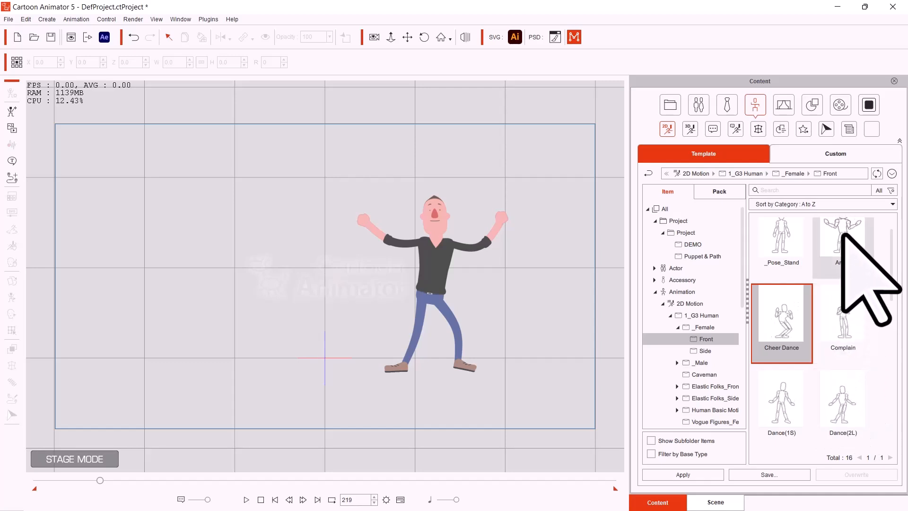
drag(843, 234, 433, 278)
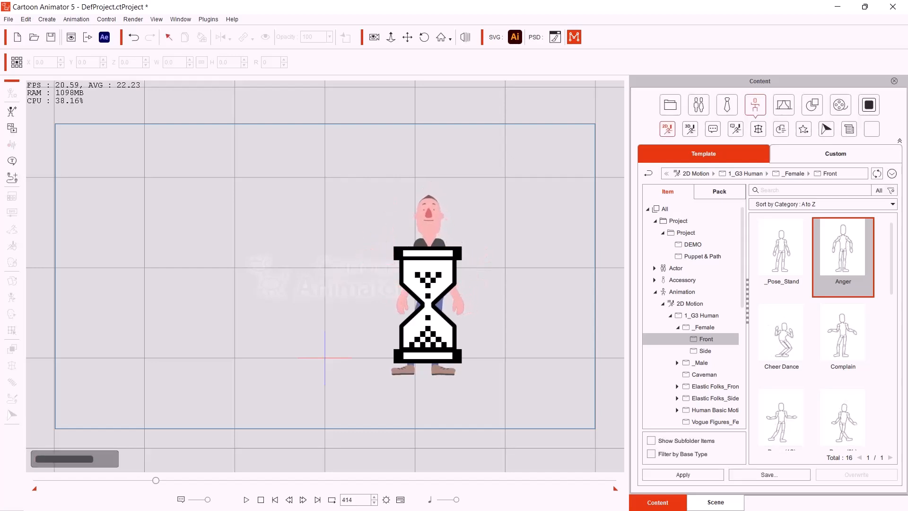
click(275, 500)
click(248, 502)
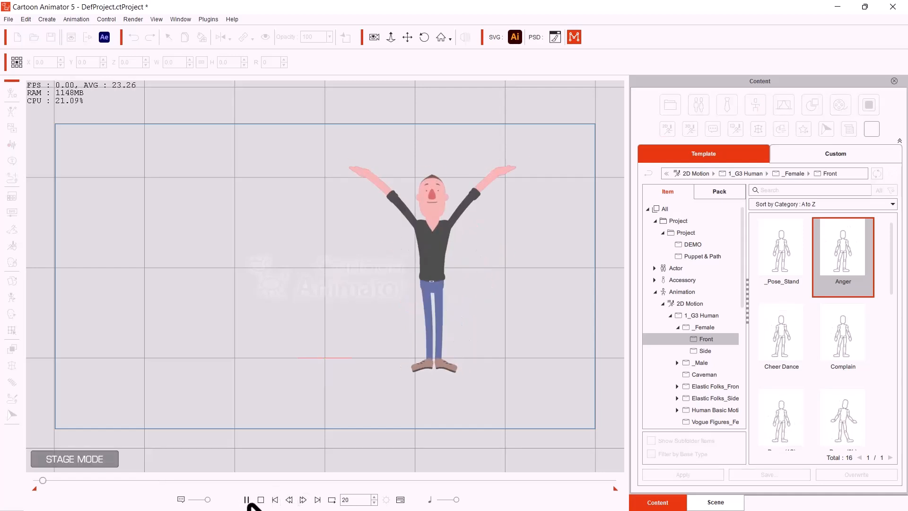